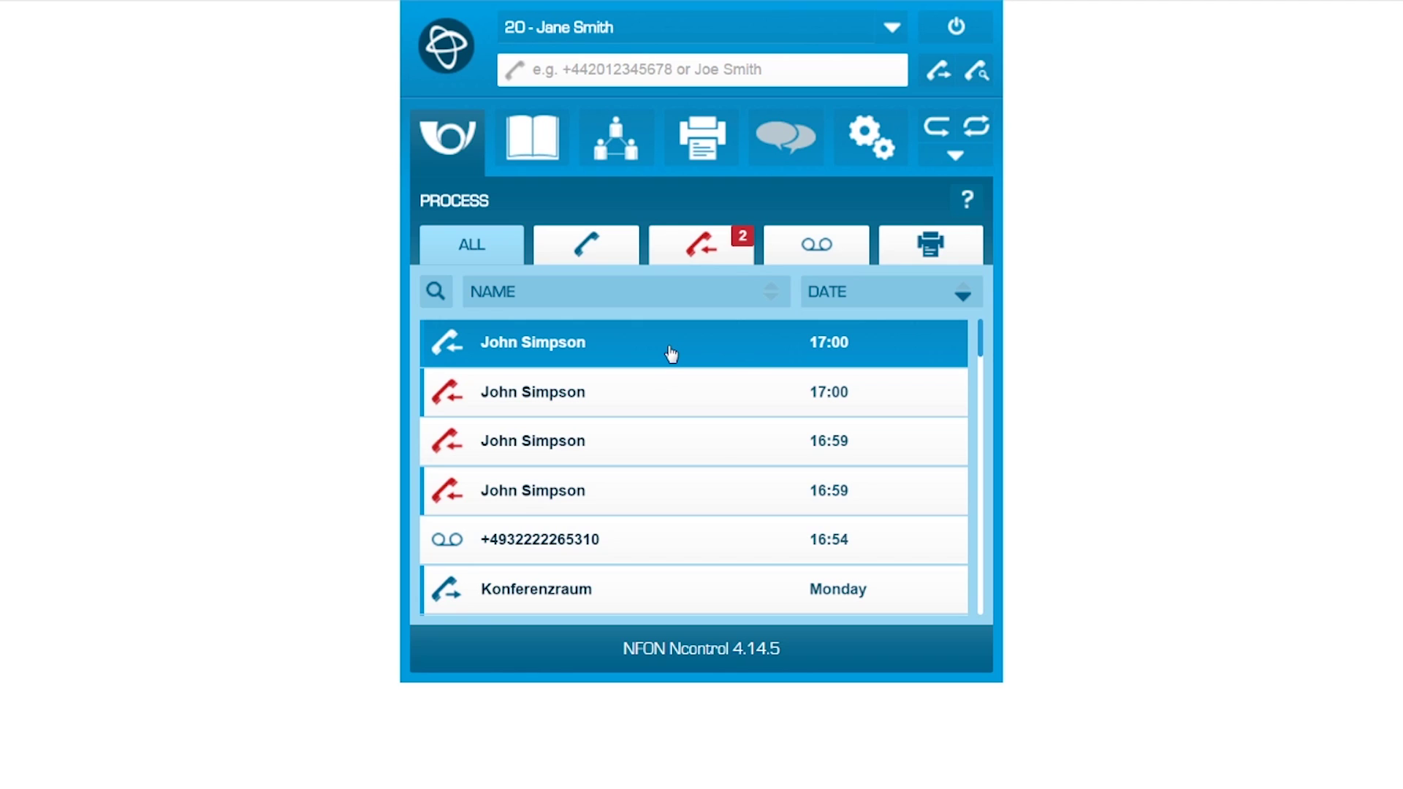
Step: Look through the missed calls and the Ncontrol language, login and tool tip settings
{"action": "left_click", "coordinate": [692, 254]}
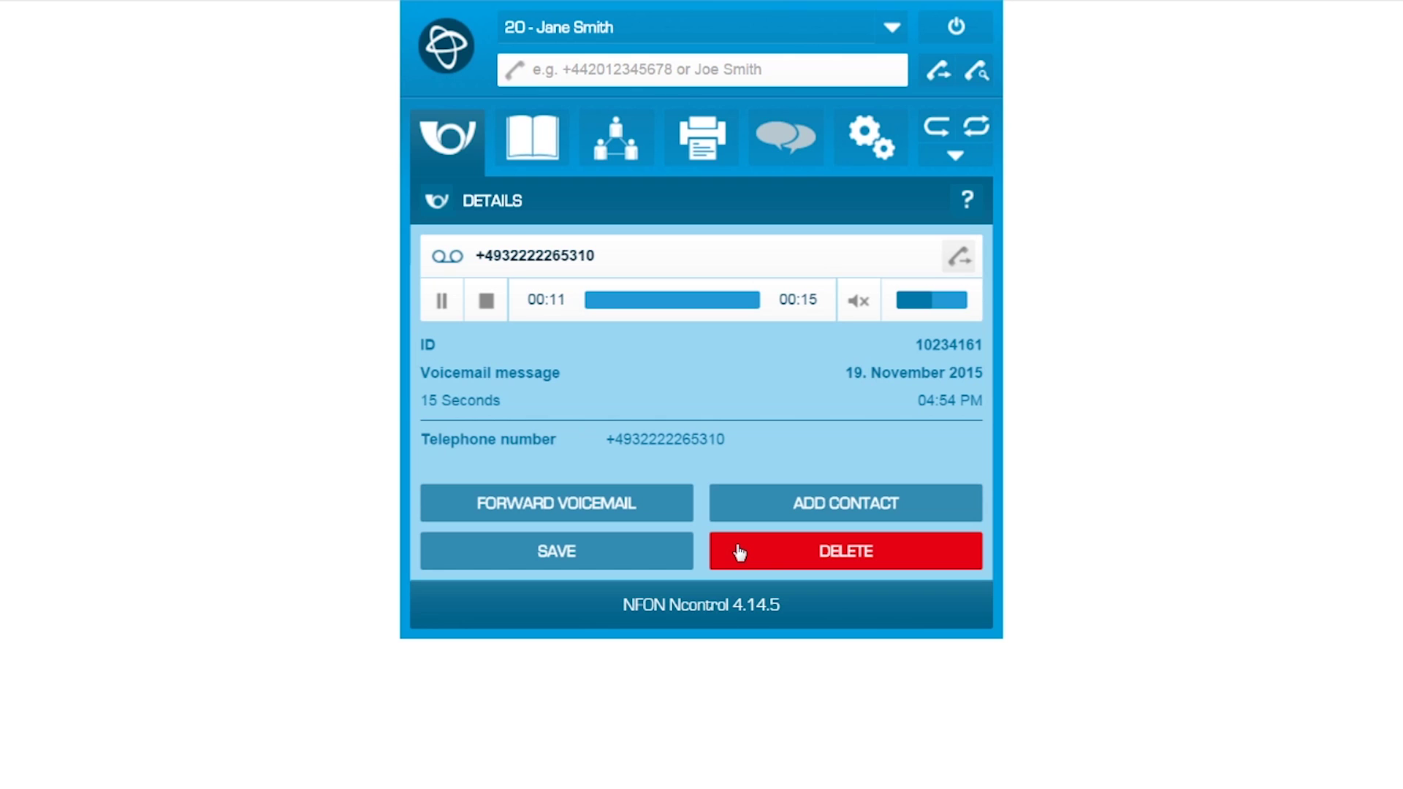
{"action": "left_click", "coordinate": [870, 145]}
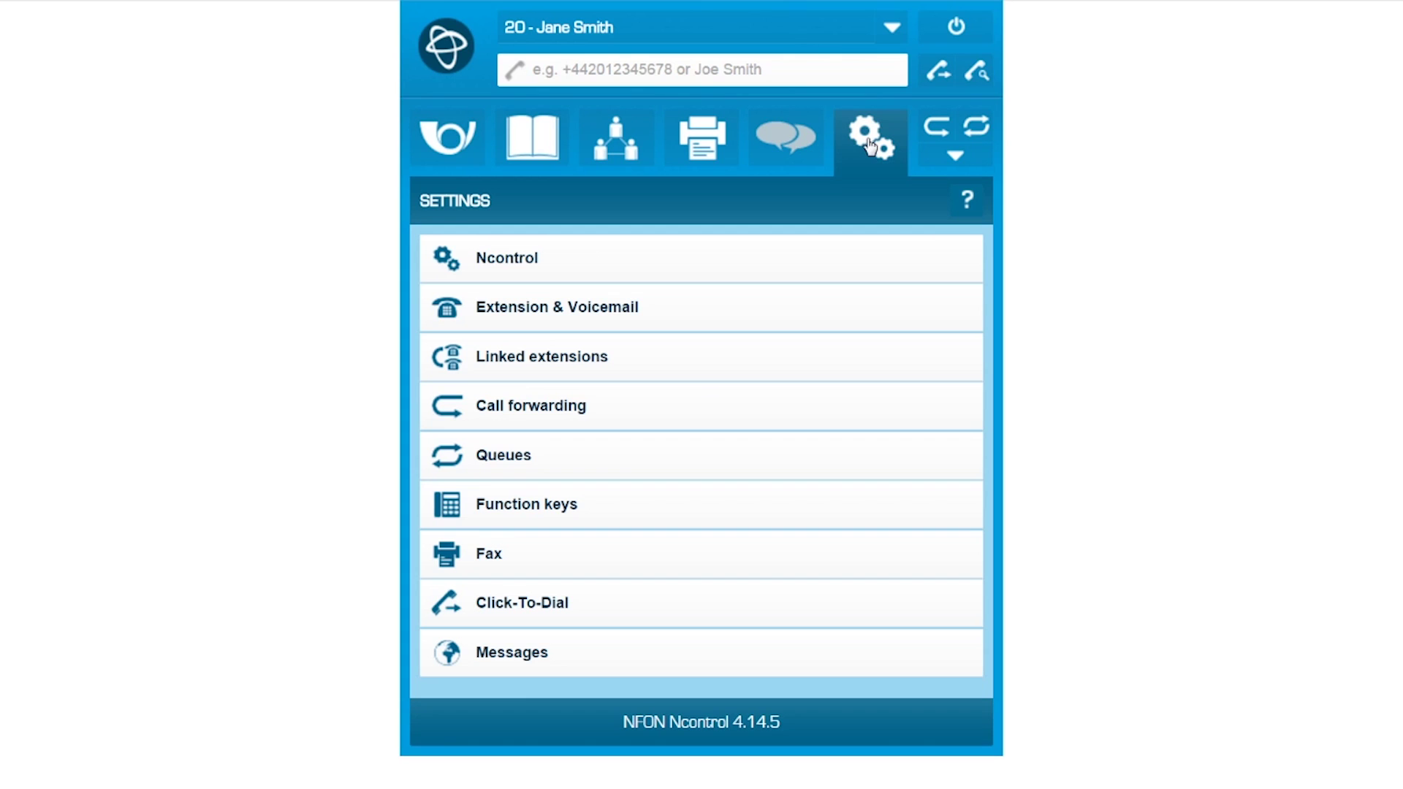
{"action": "left_click", "coordinate": [838, 266]}
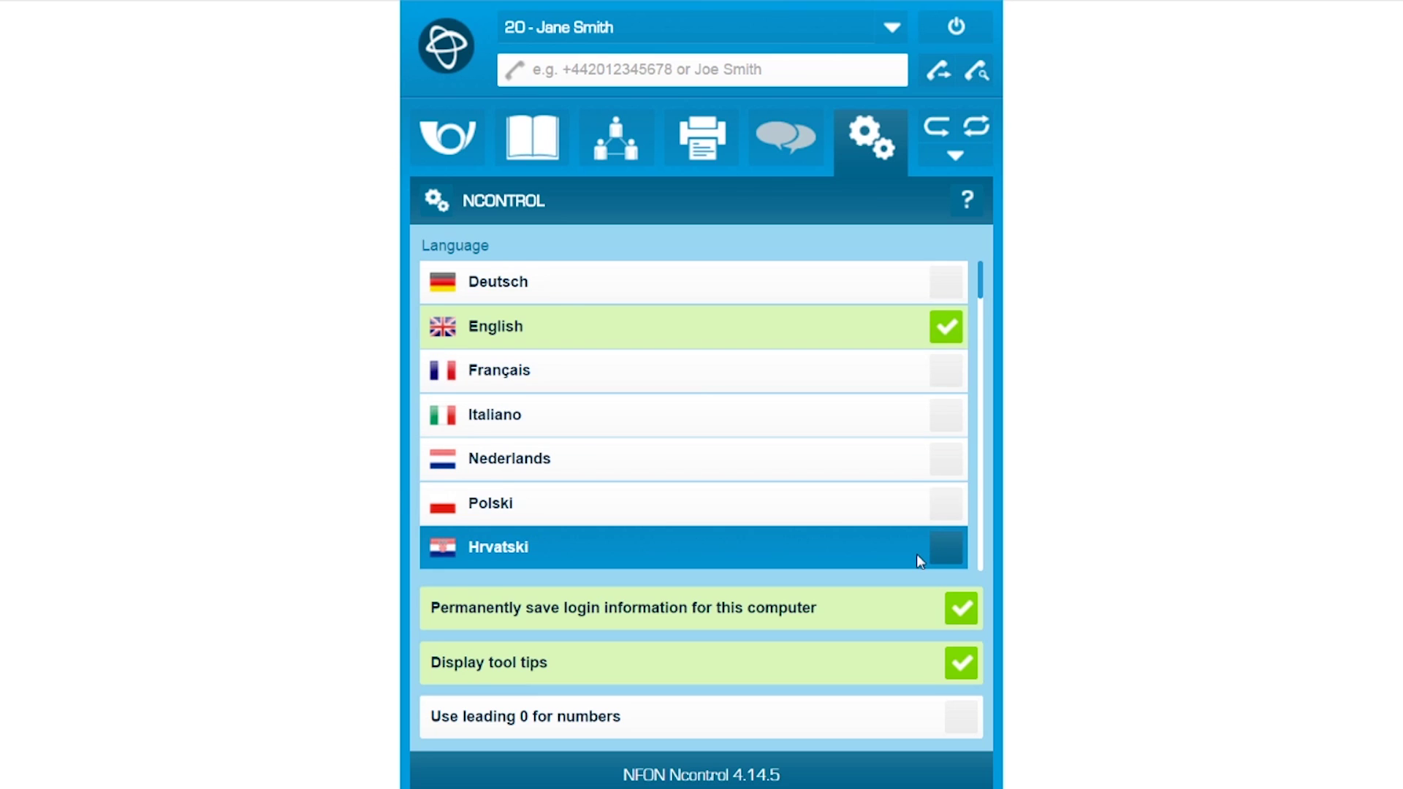
{"action": "left_click", "coordinate": [867, 143]}
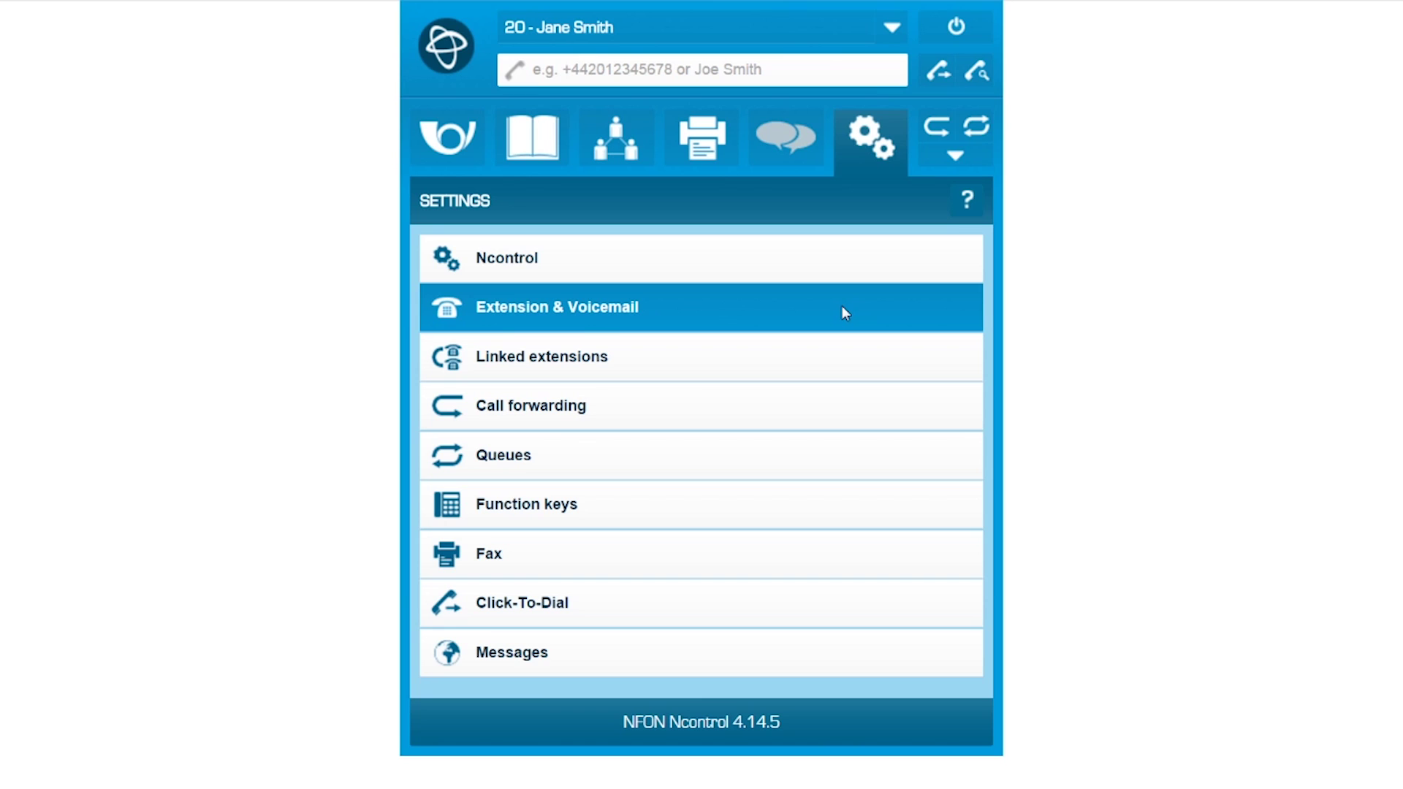
Step: Review the available call forwarding targets for the permanent, busy and not registered cases
{"action": "left_click", "coordinate": [895, 408]}
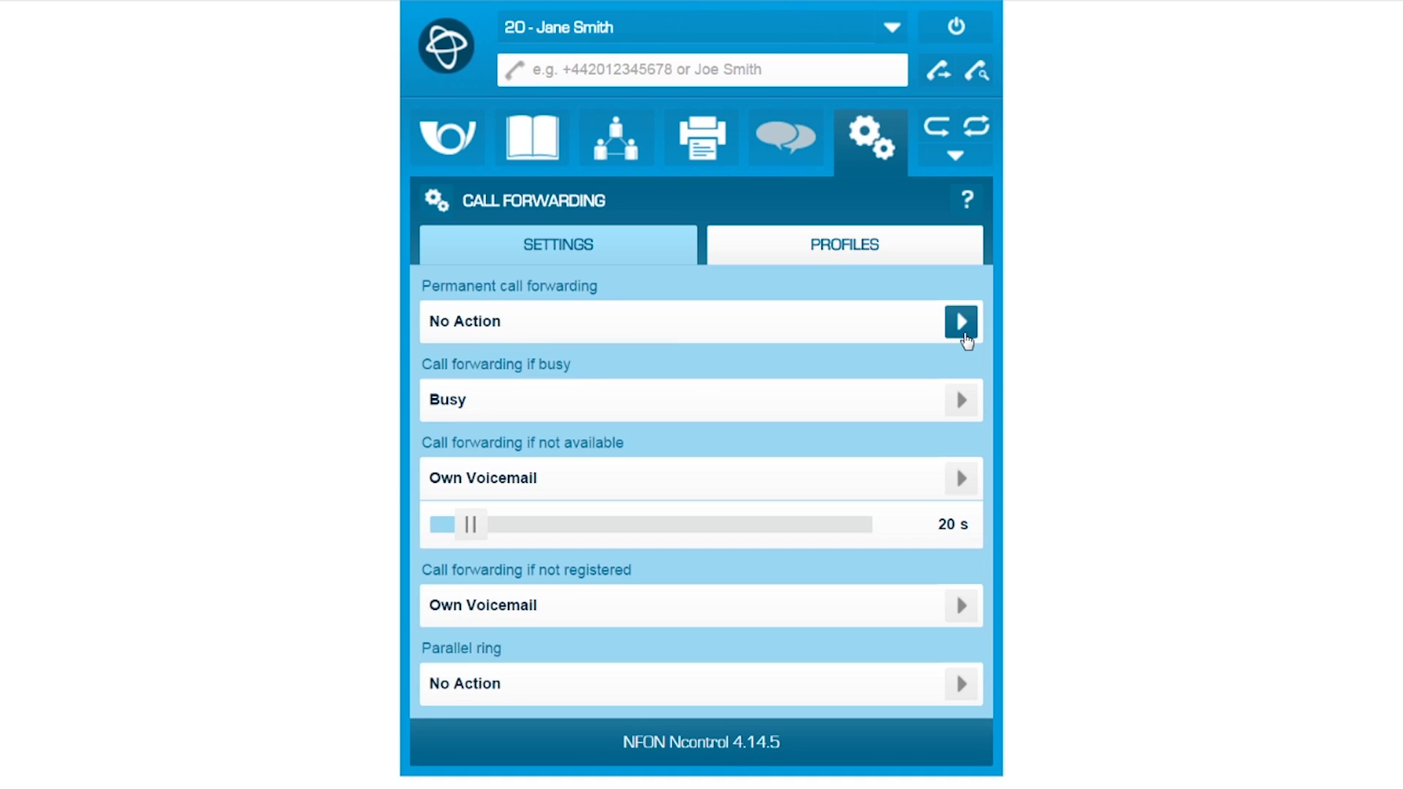
{"action": "left_click", "coordinate": [963, 323]}
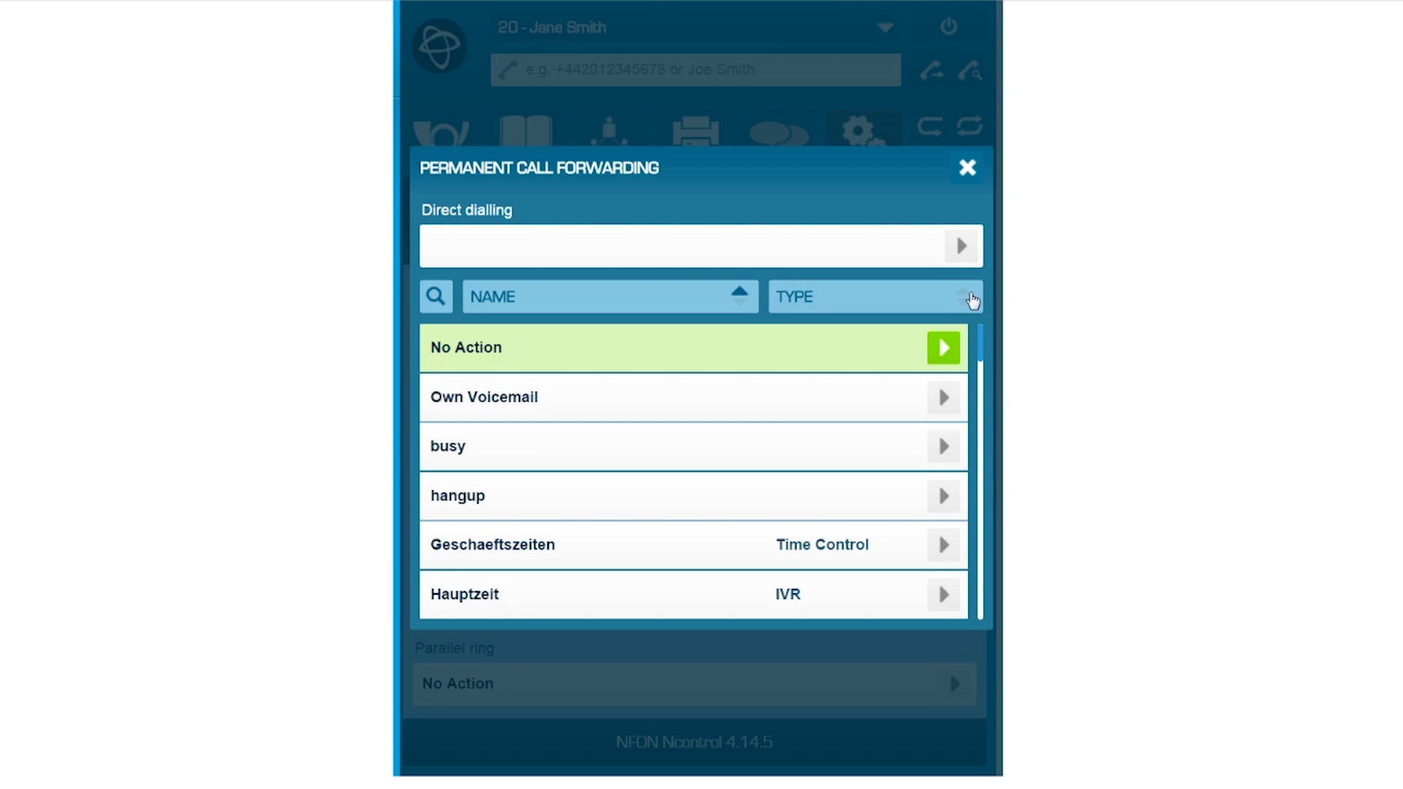
{"action": "left_click", "coordinate": [966, 168]}
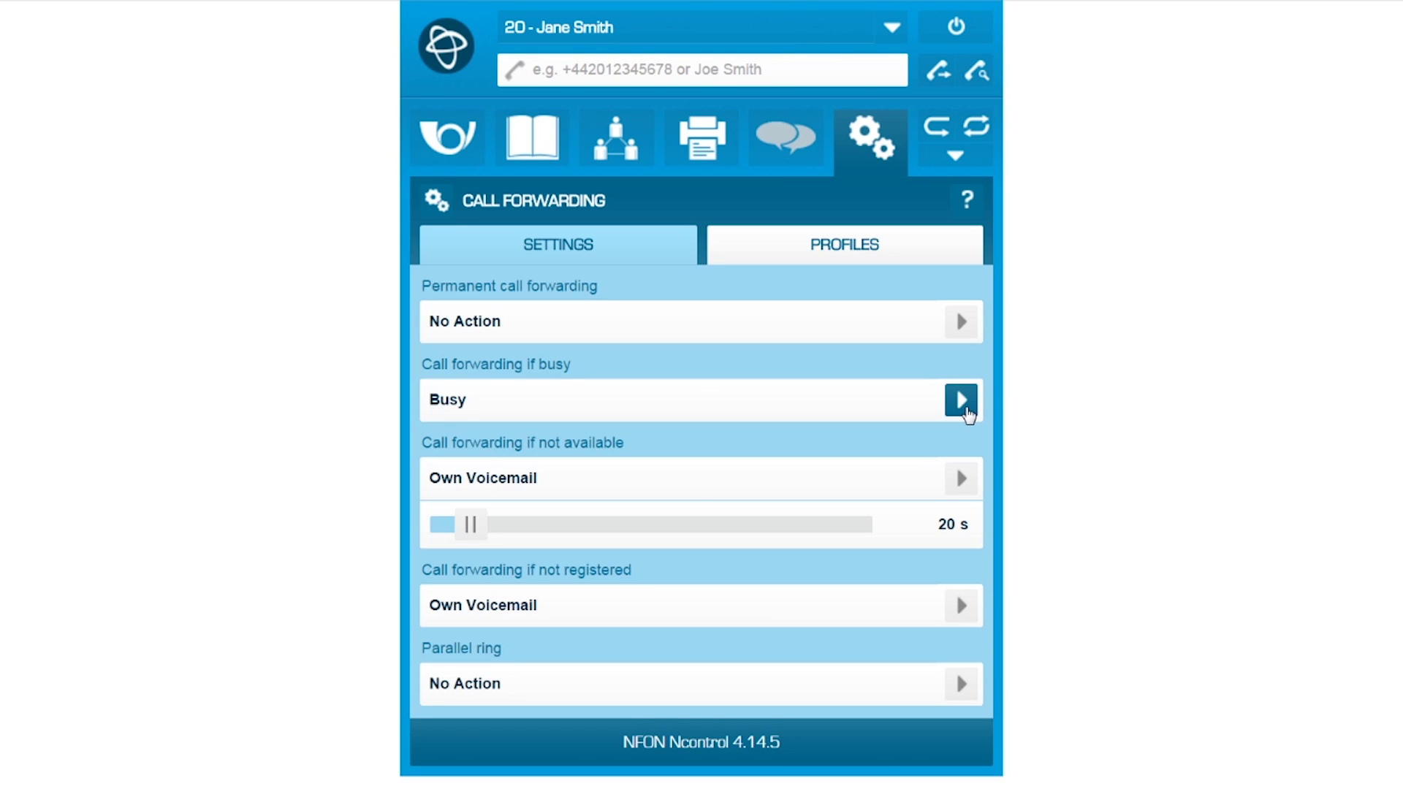
{"action": "left_click", "coordinate": [967, 411]}
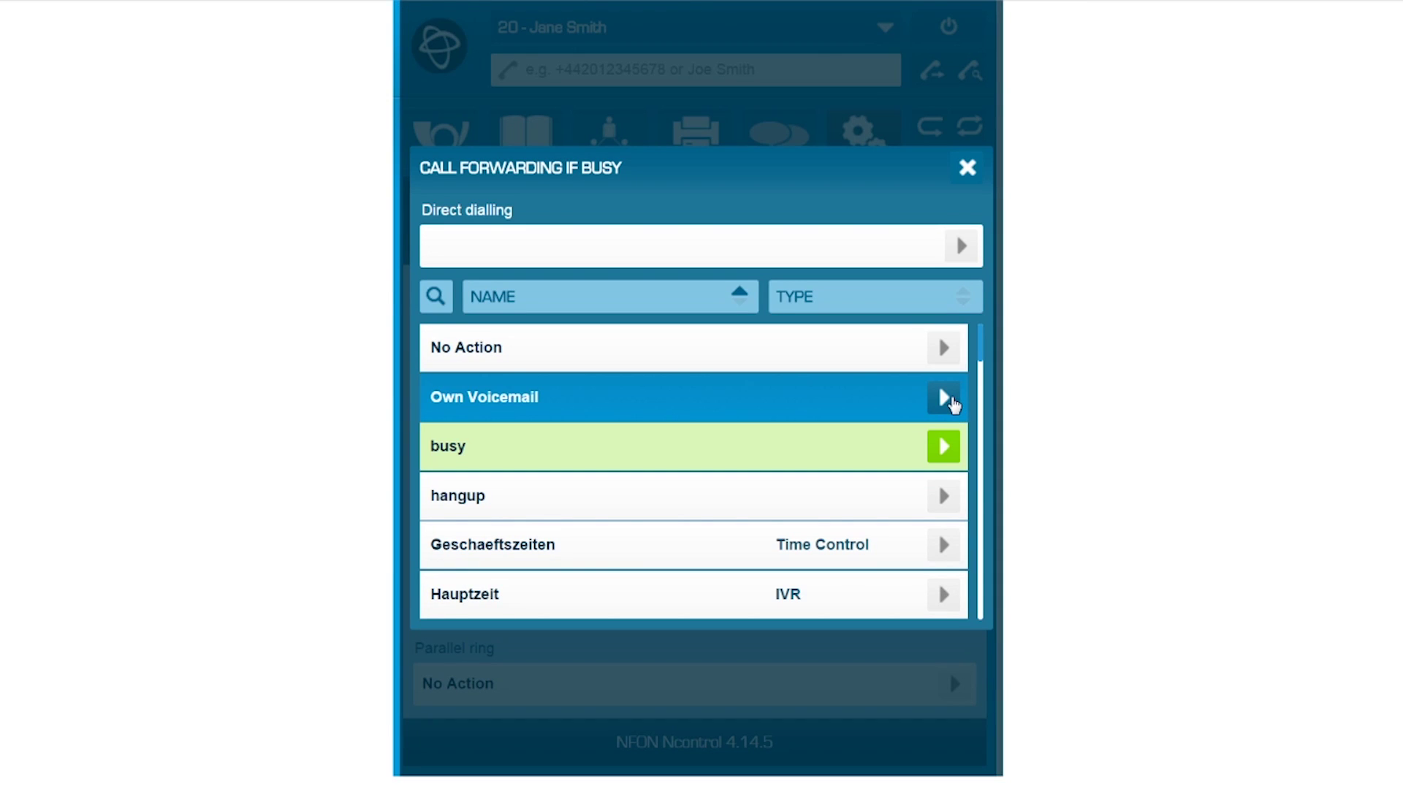
{"action": "left_click", "coordinate": [952, 404]}
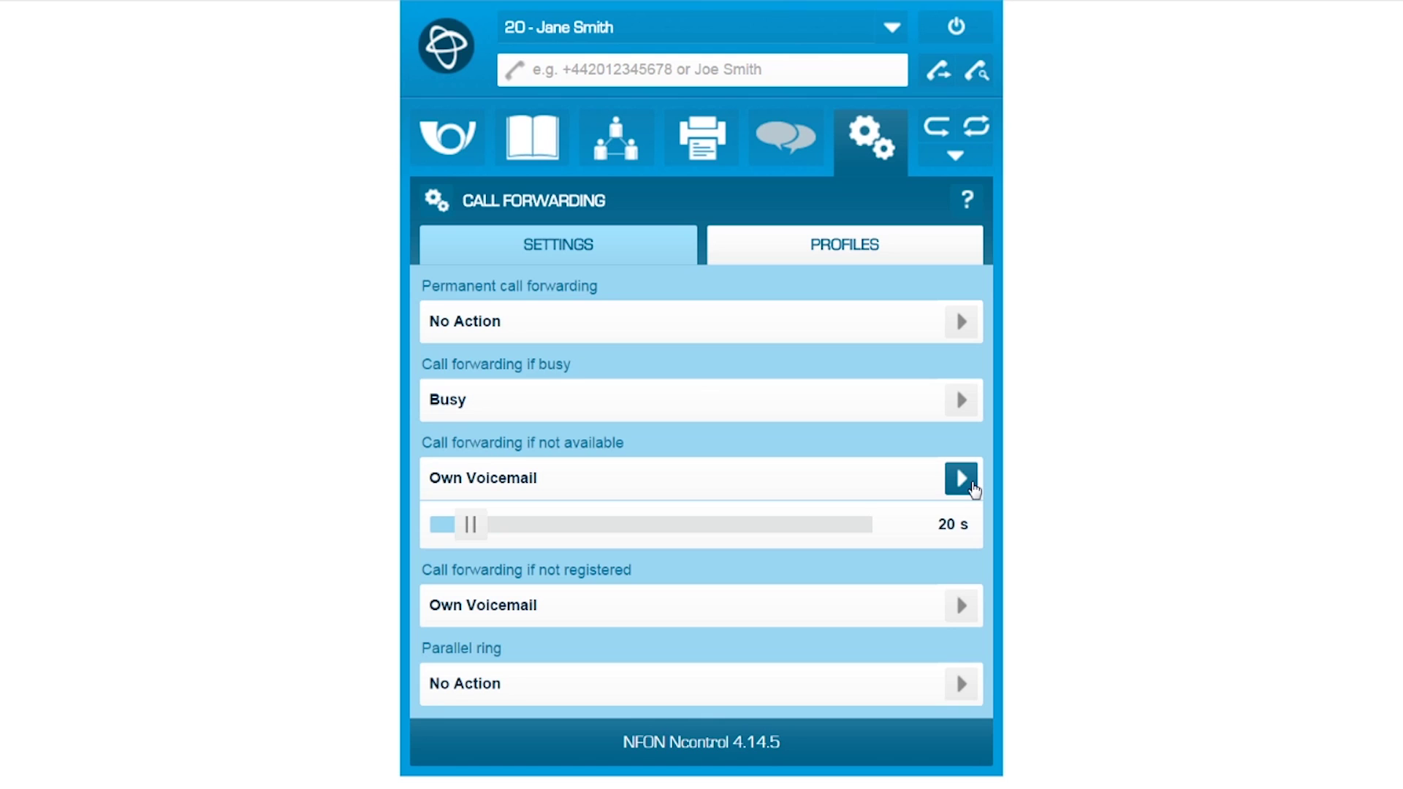
{"action": "left_click", "coordinate": [962, 606]}
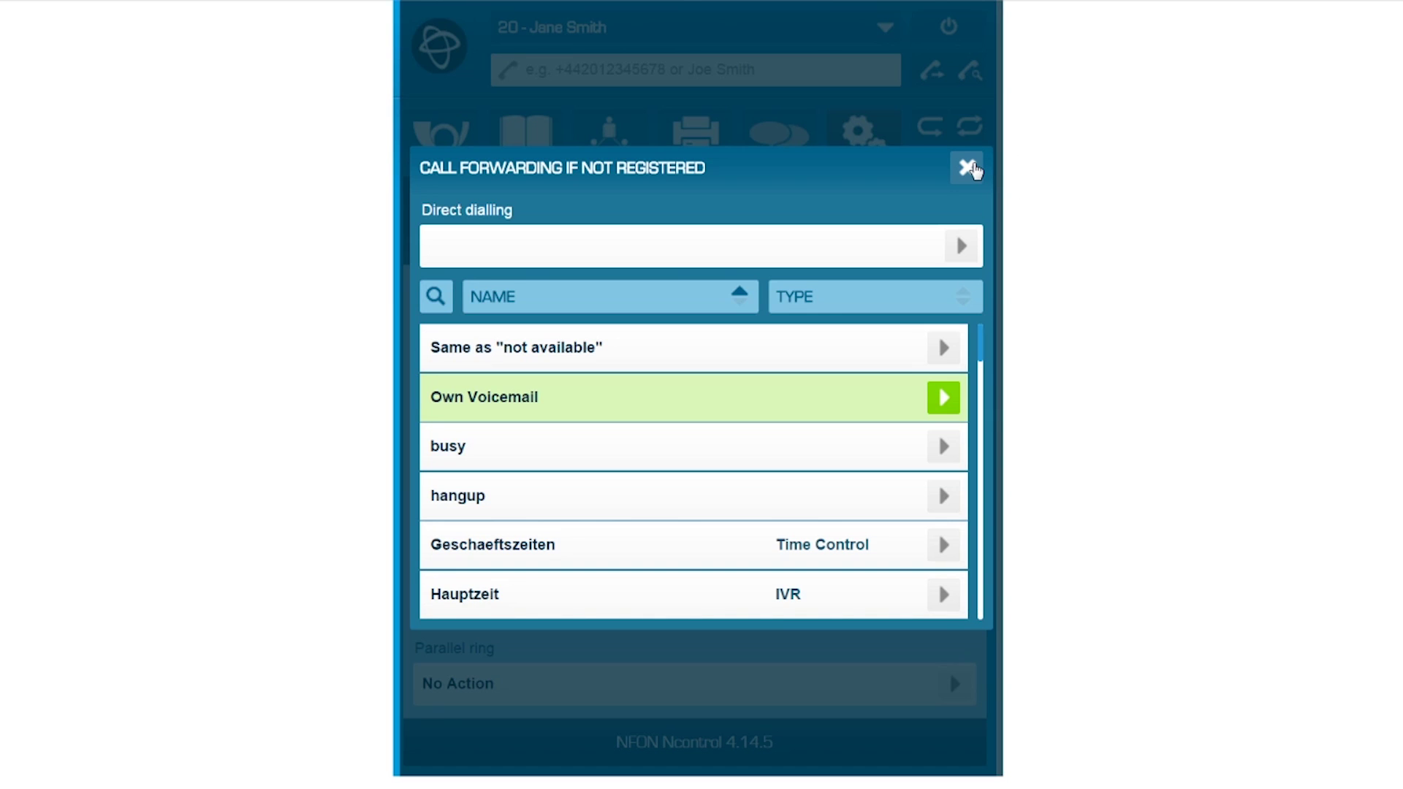
{"action": "left_click", "coordinate": [968, 168]}
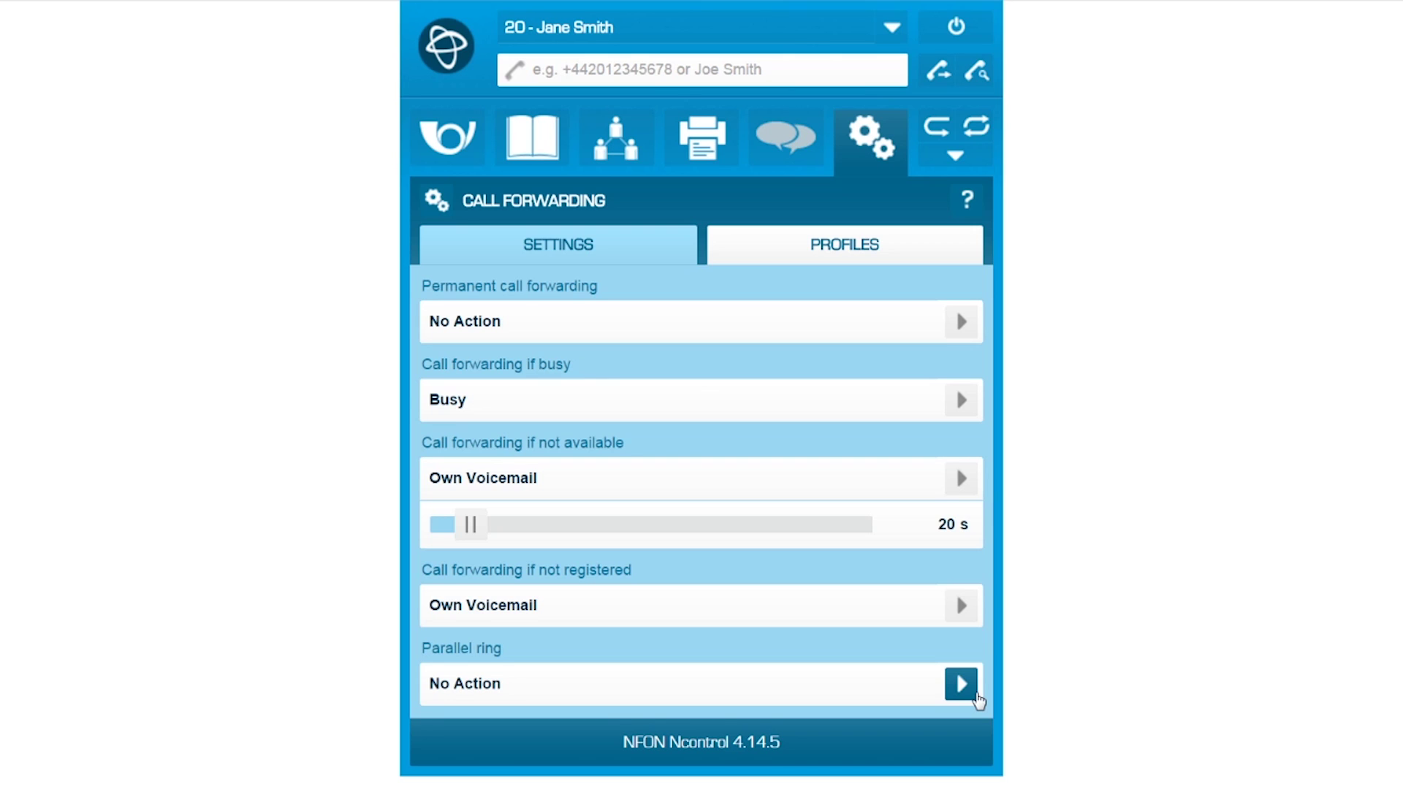
Step: Add a Speeddial function key to the first free key of the snom 720, with the contact's first name and telephone number
{"action": "left_click", "coordinate": [887, 135]}
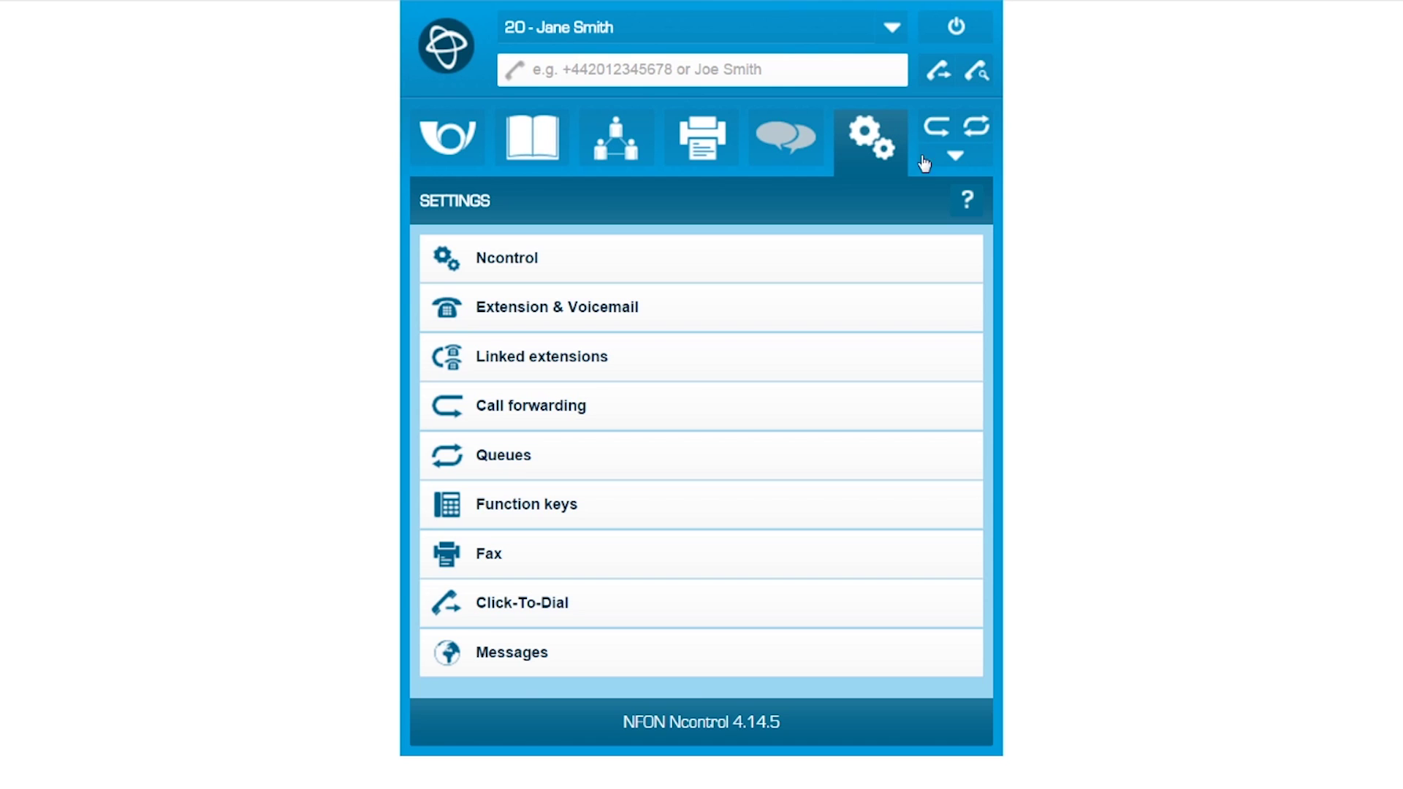
{"action": "left_click", "coordinate": [941, 515]}
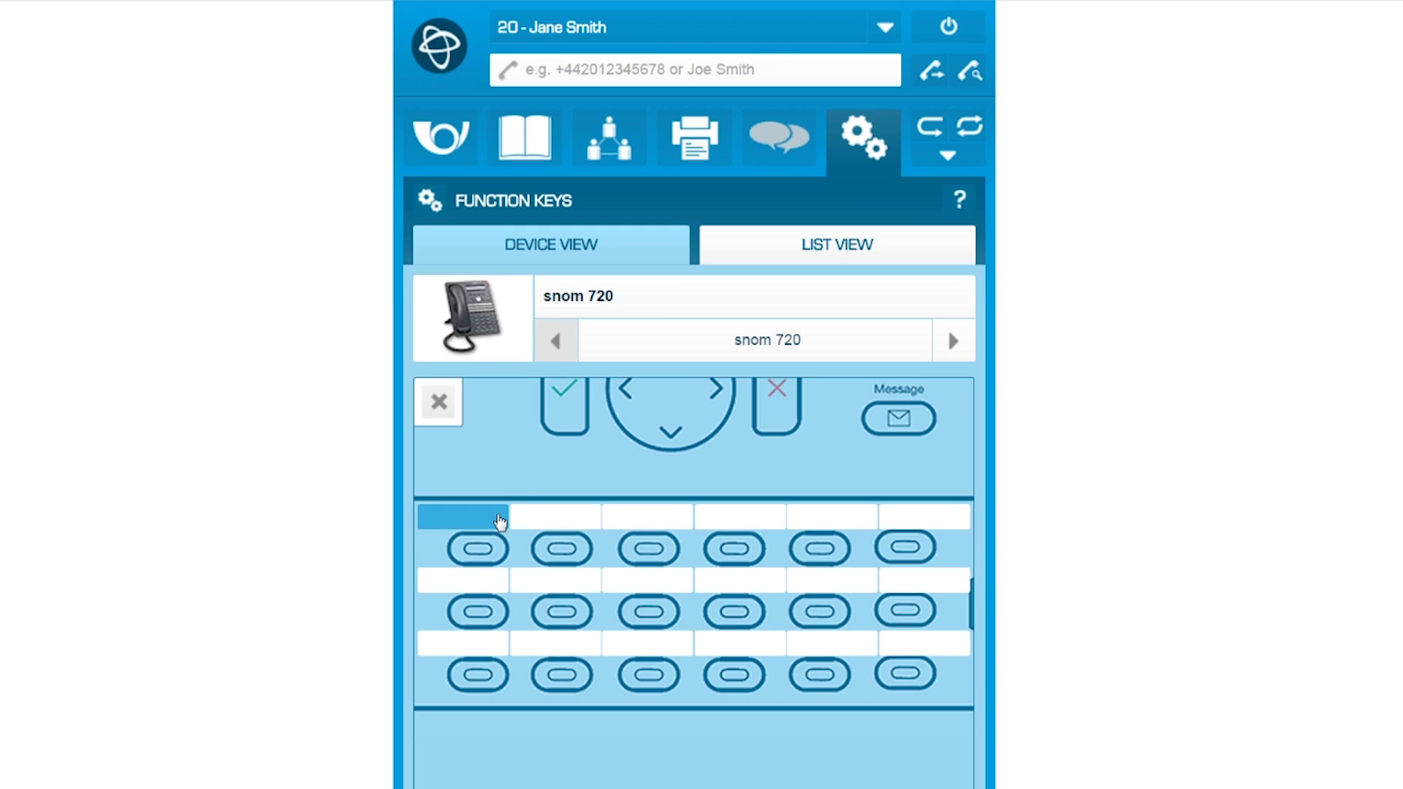
{"action": "left_click", "coordinate": [500, 522]}
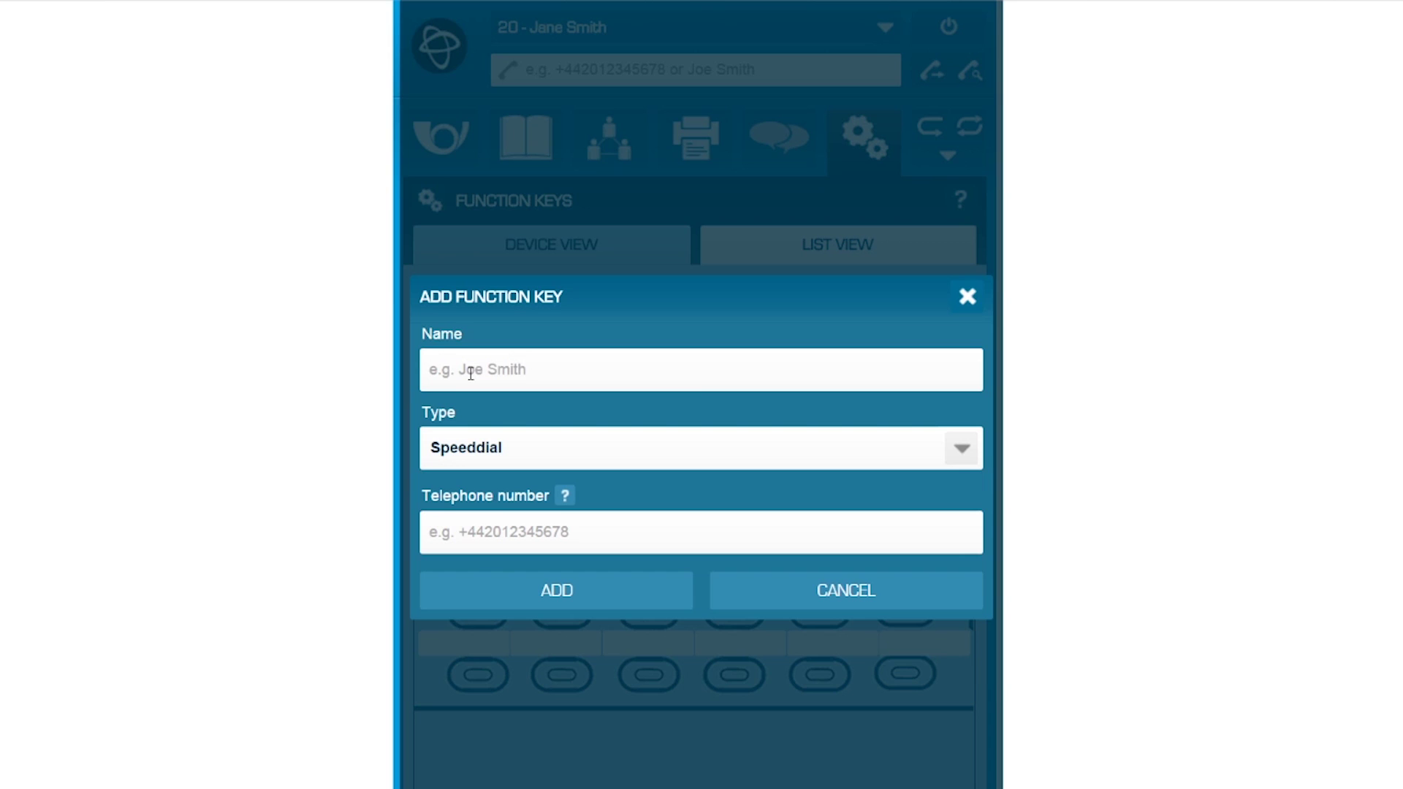
{"action": "type", "text": "John"}
{"action": "left_click", "coordinate": [556, 530]}
{"action": "key", "text": "ctrl+v"}
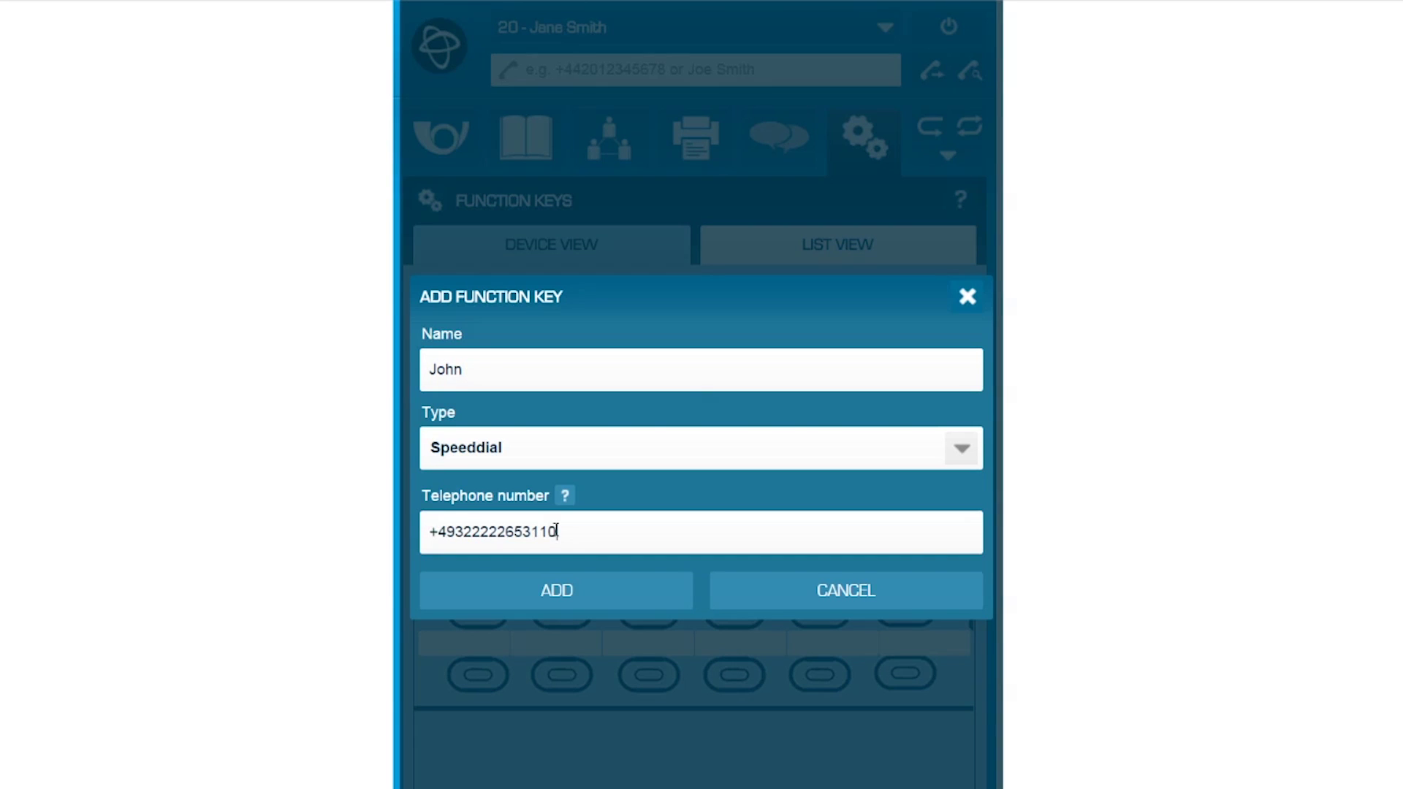
{"action": "left_click", "coordinate": [610, 591]}
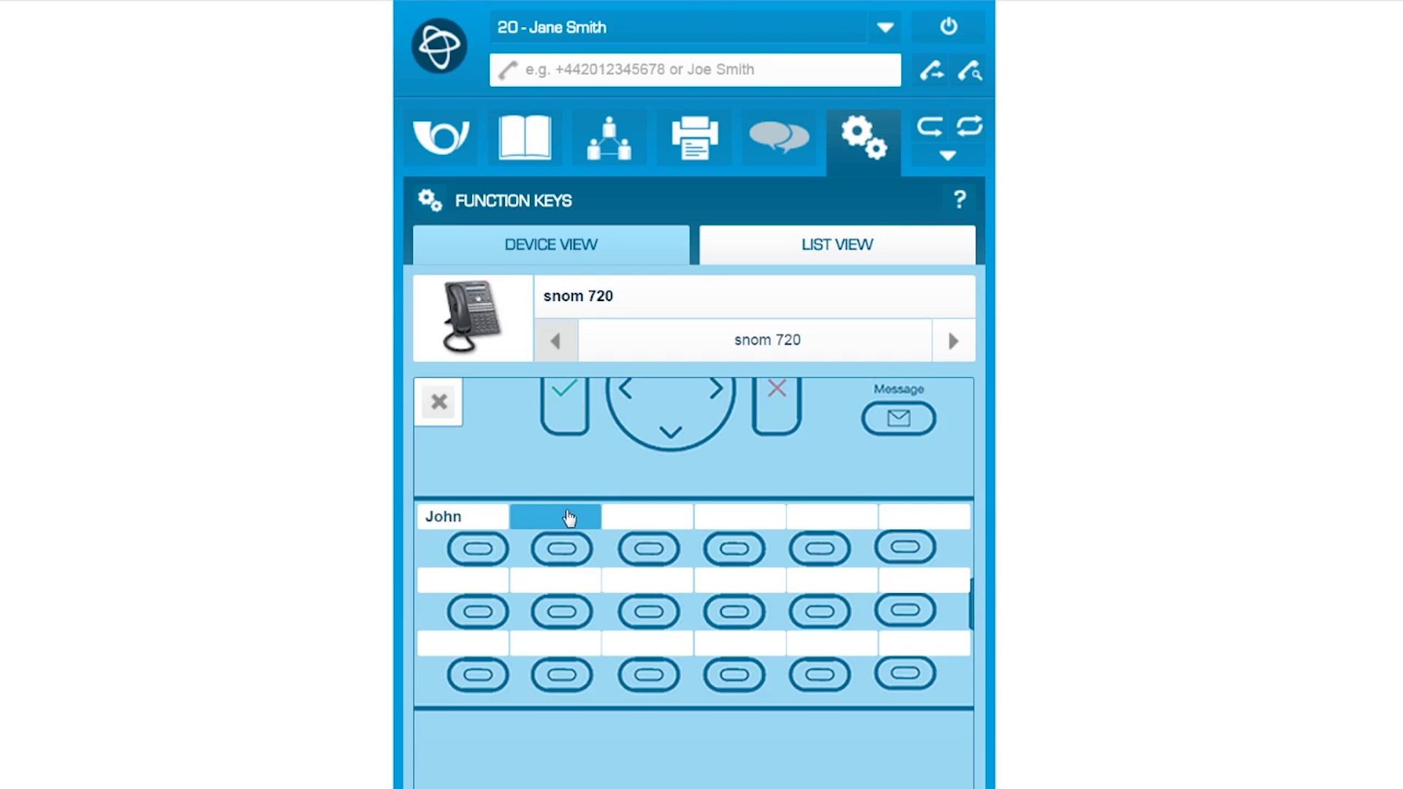
Step: Add a Busy Lamp Field (BLF) function key beside the speed dial key, named after the contact and targeting extension 10
{"action": "left_click", "coordinate": [570, 518]}
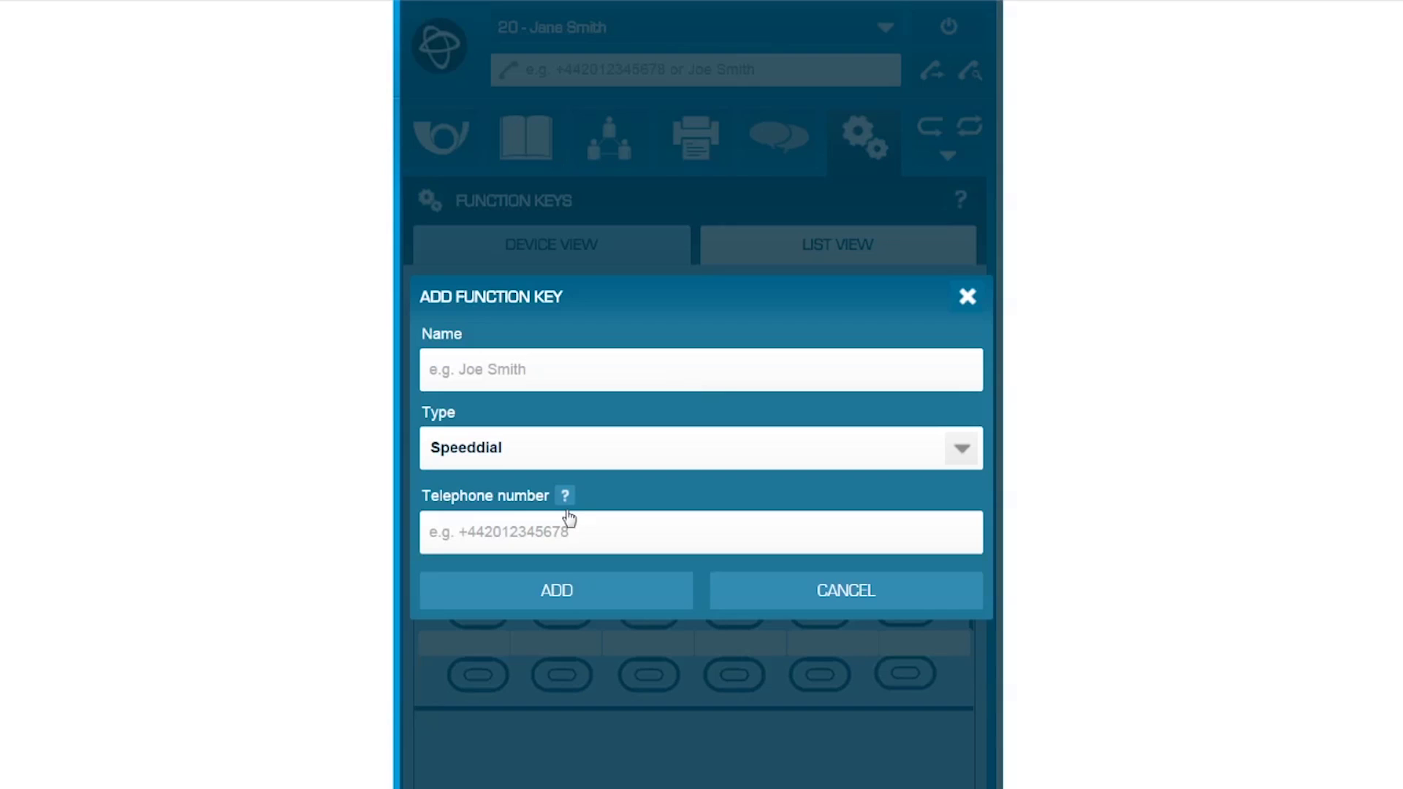
{"action": "left_click", "coordinate": [541, 366]}
{"action": "type", "text": "John"}
{"action": "left_click", "coordinate": [962, 448]}
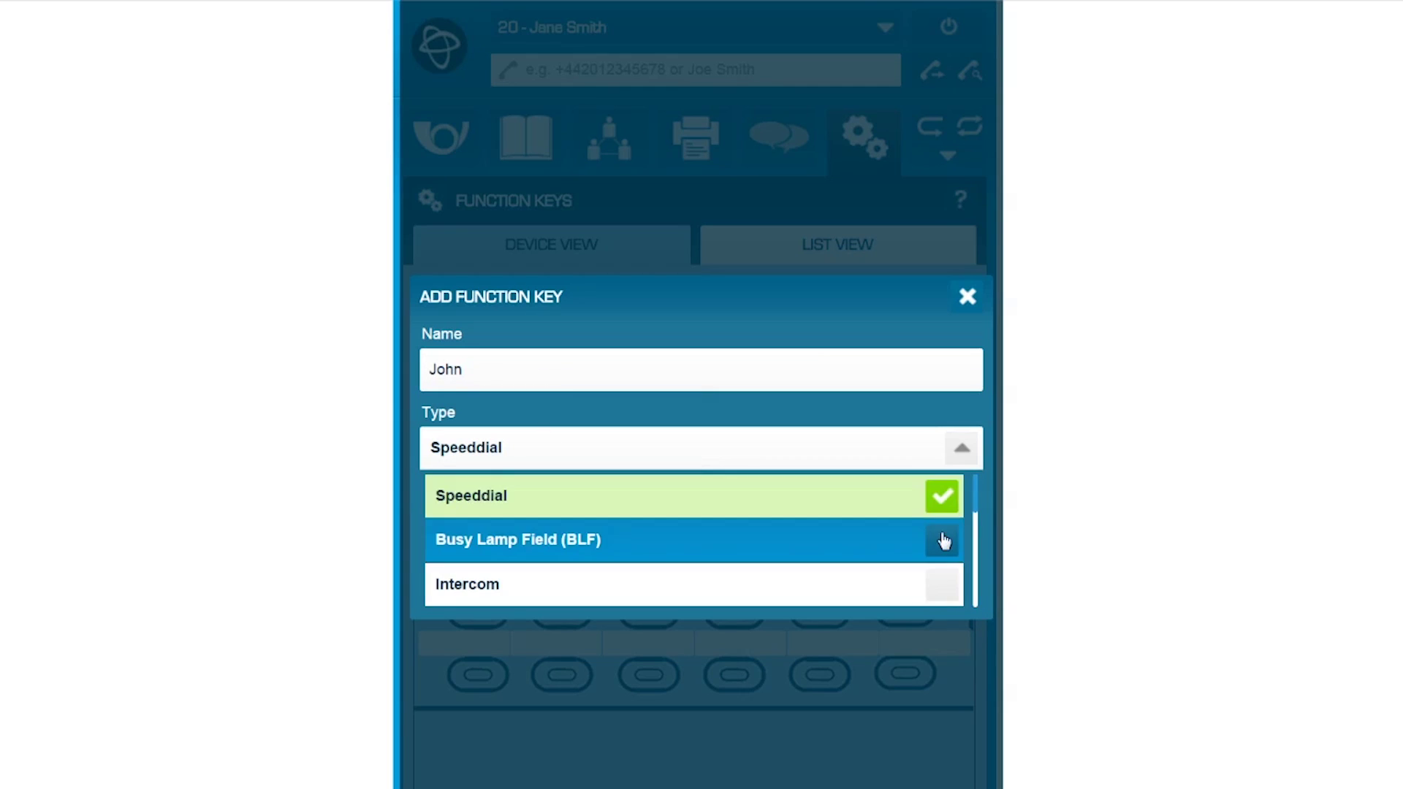
{"action": "left_click", "coordinate": [944, 541]}
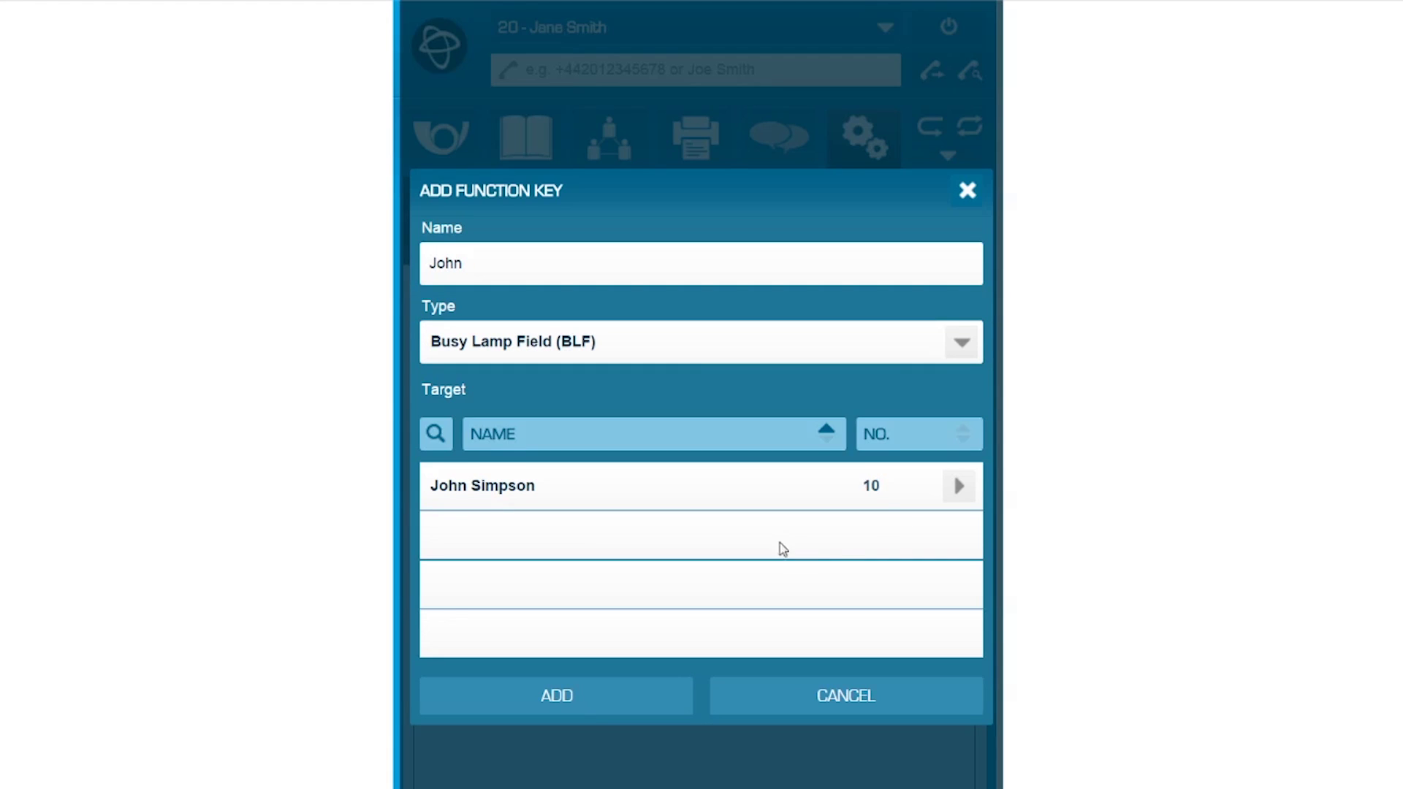
{"action": "left_click", "coordinate": [957, 487]}
{"action": "left_click", "coordinate": [629, 700]}
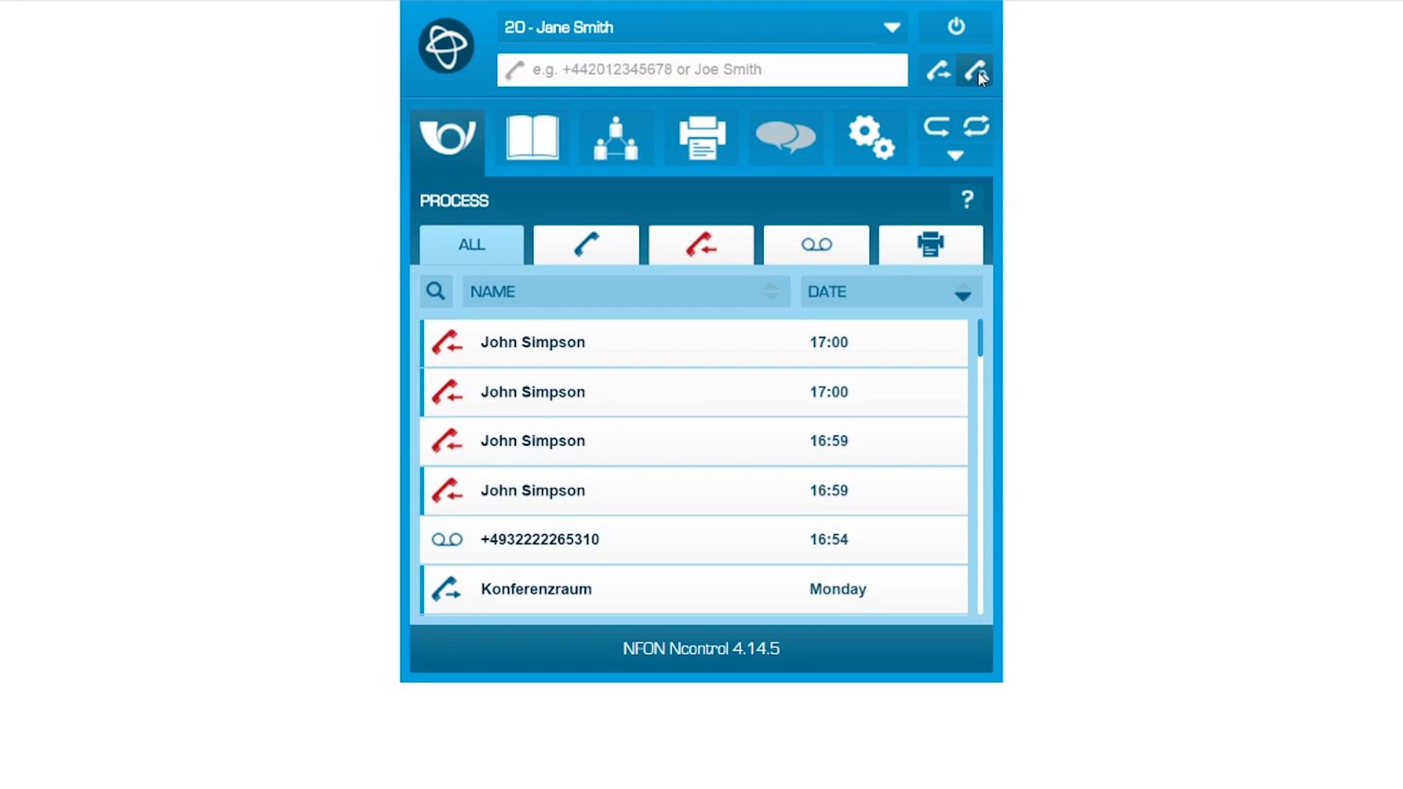
Step: Open Click-To-Dial and enter extension 10
{"action": "left_click", "coordinate": [976, 71]}
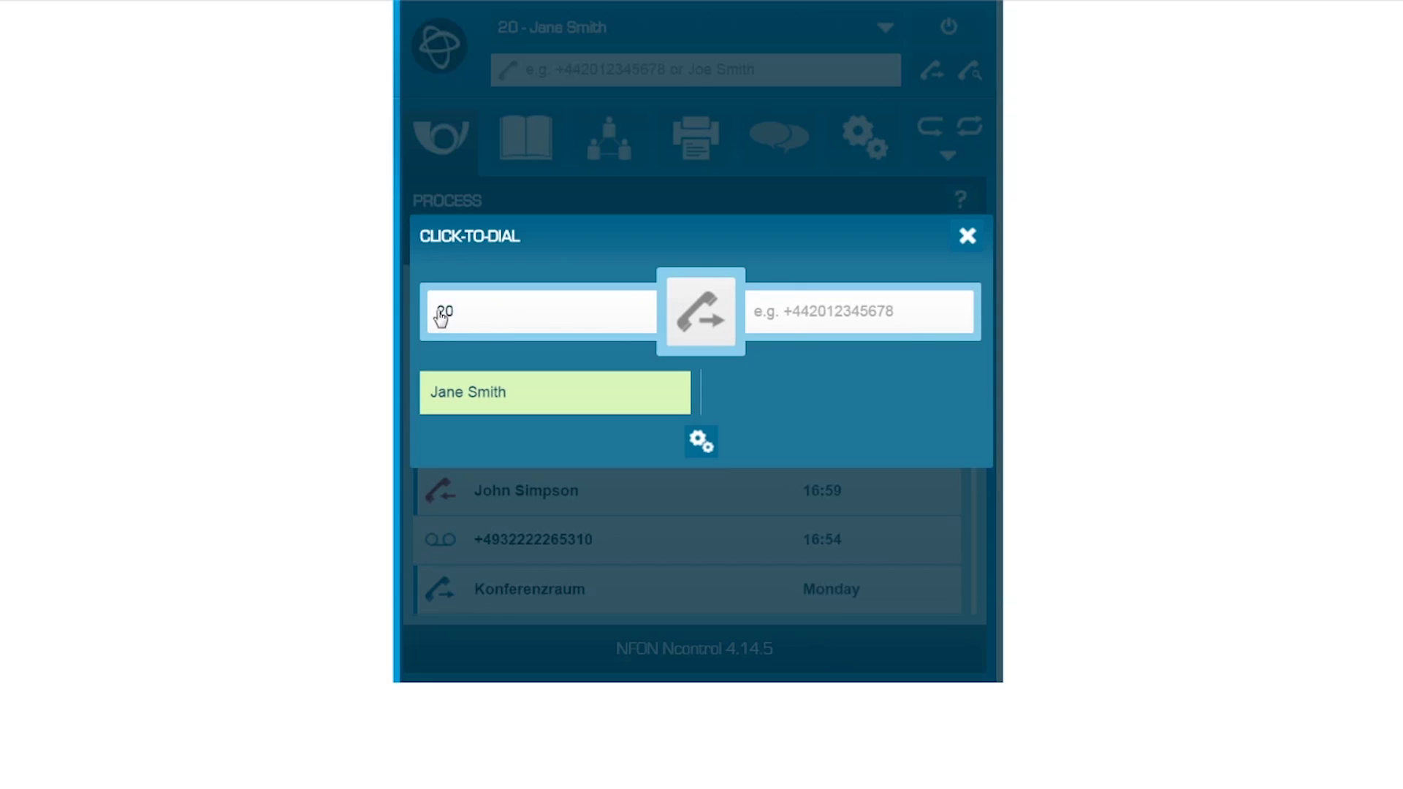
{"action": "type", "text": "10"}
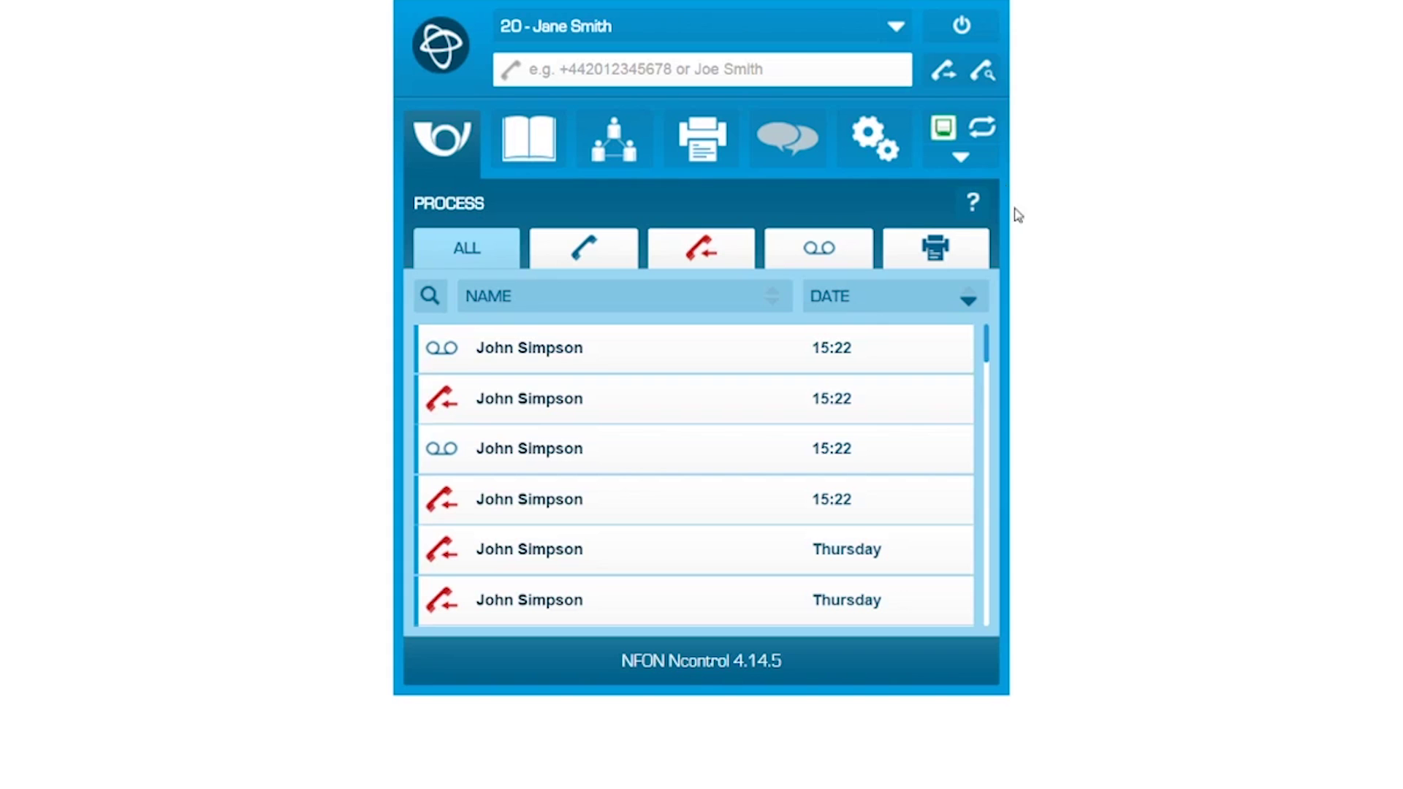
Step: Switch the active extension from the account list to extension 10
{"action": "left_click", "coordinate": [896, 27]}
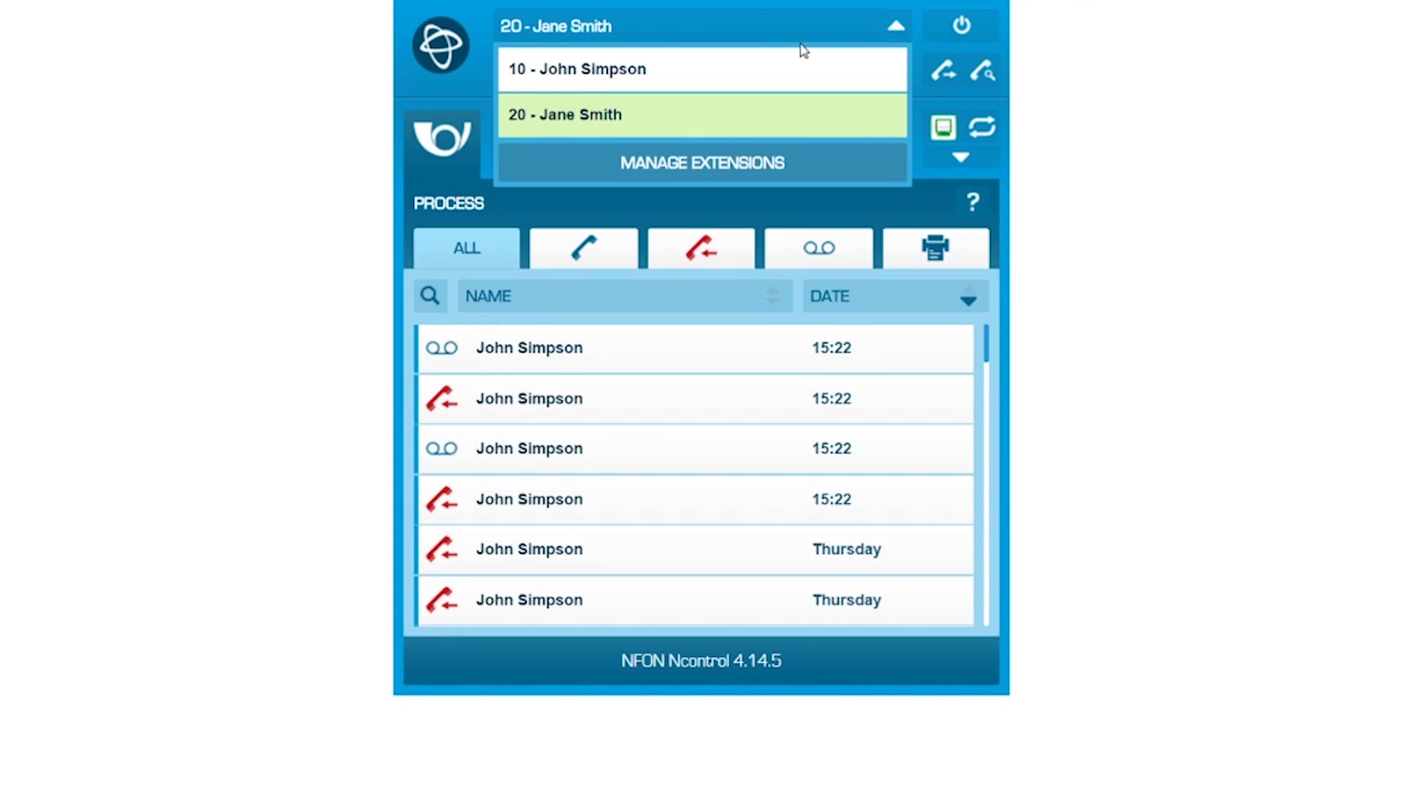
{"action": "left_click", "coordinate": [772, 71]}
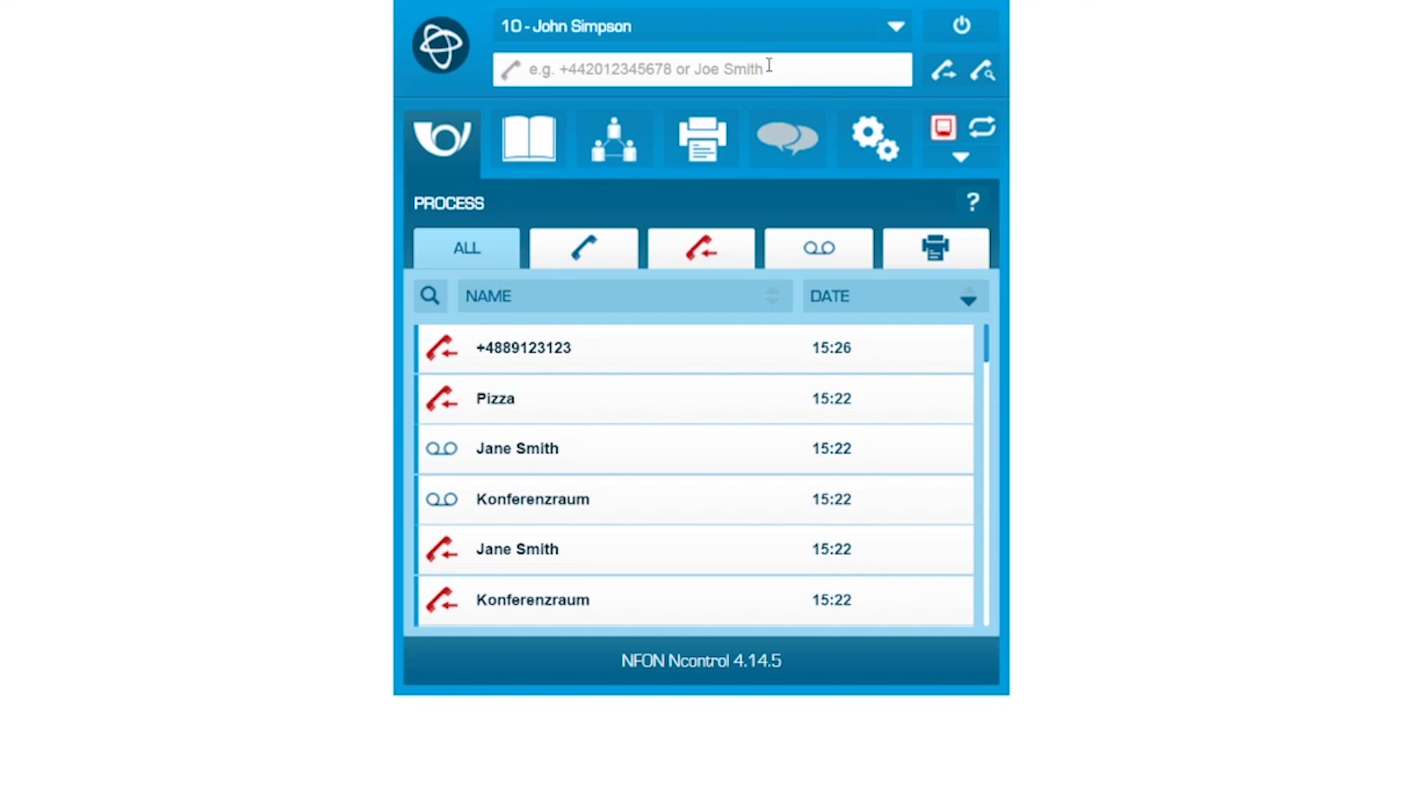
Step: Call the private contact Pizza from extension 10 with Click-To-Dial
{"action": "left_click", "coordinate": [550, 152]}
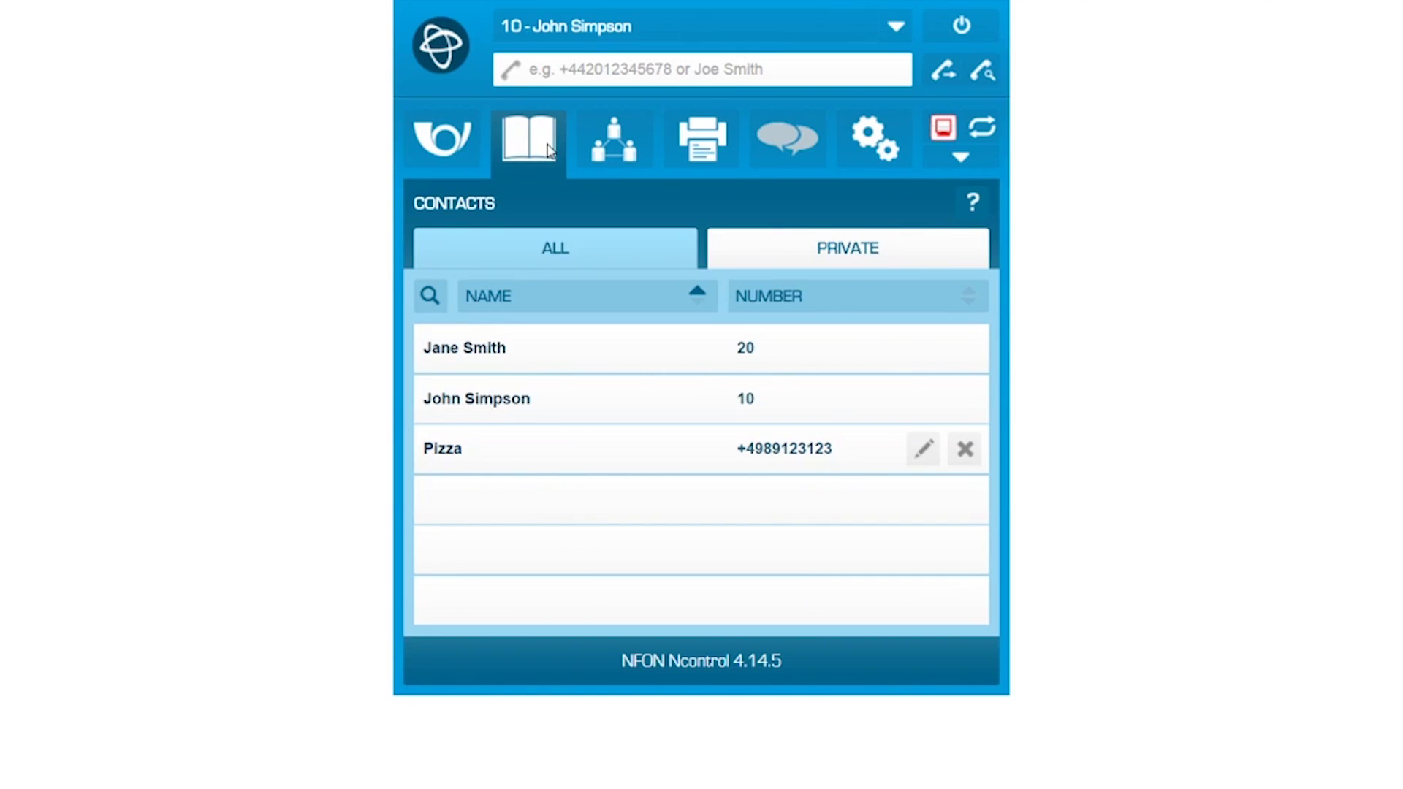
{"action": "left_click", "coordinate": [812, 252]}
{"action": "left_click", "coordinate": [832, 341]}
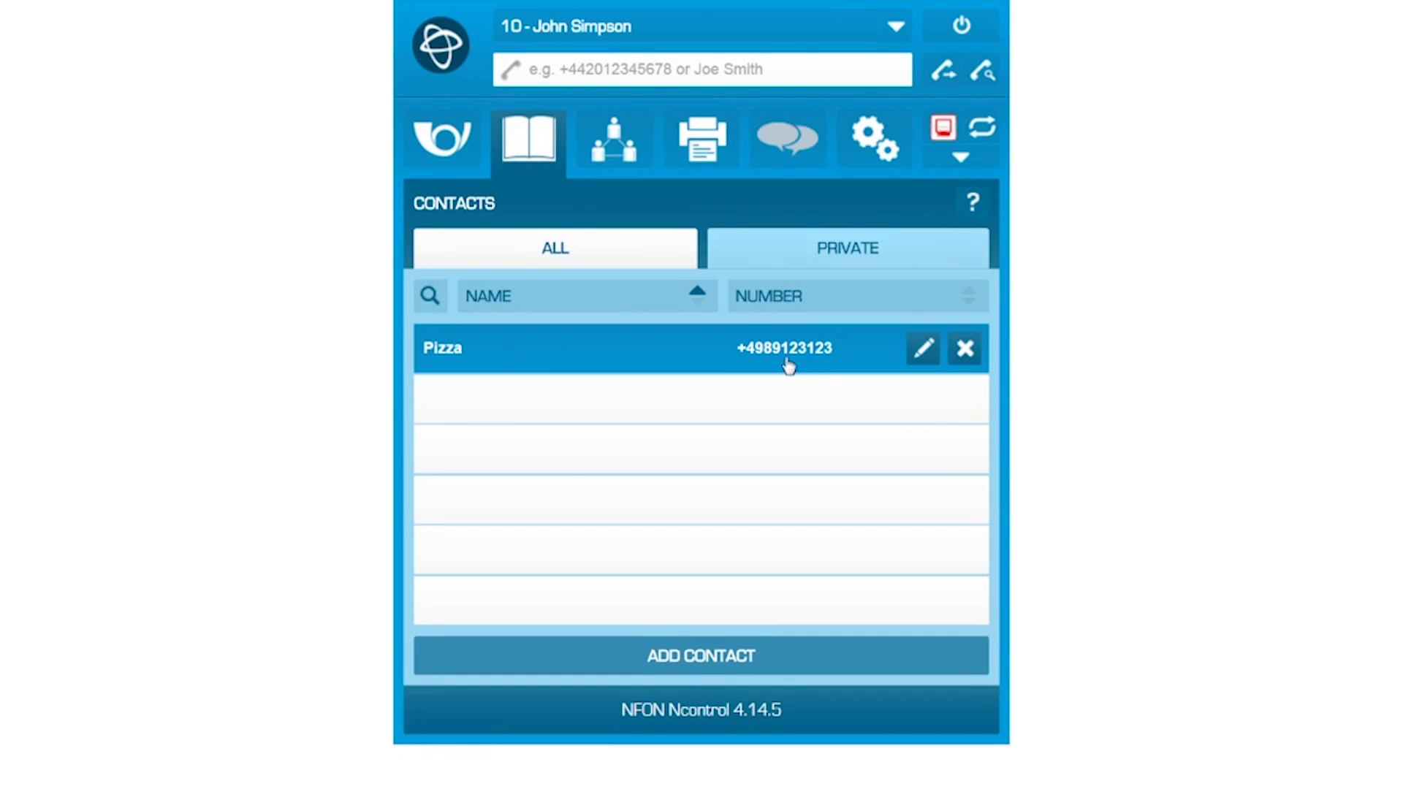
{"action": "left_click", "coordinate": [786, 364]}
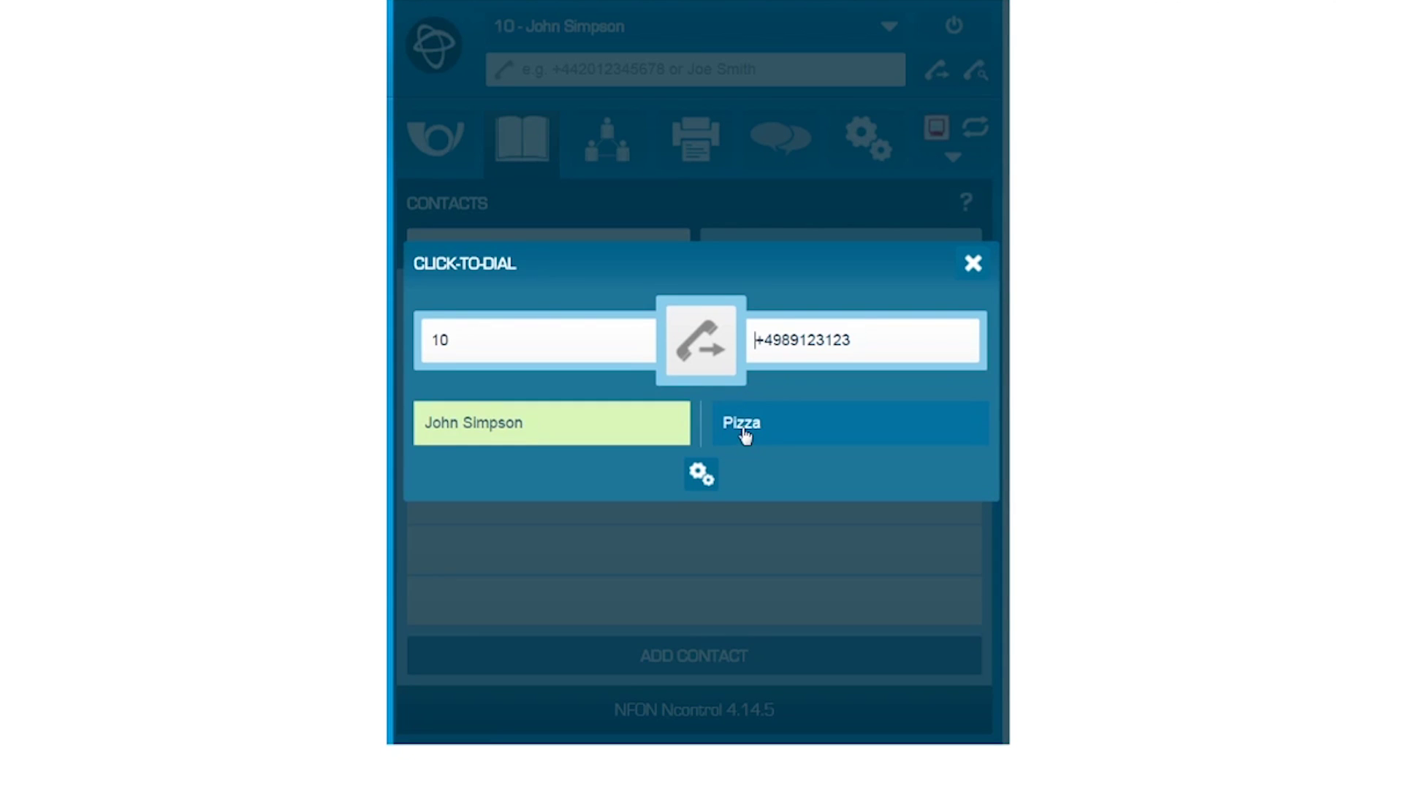
{"action": "left_click", "coordinate": [727, 351]}
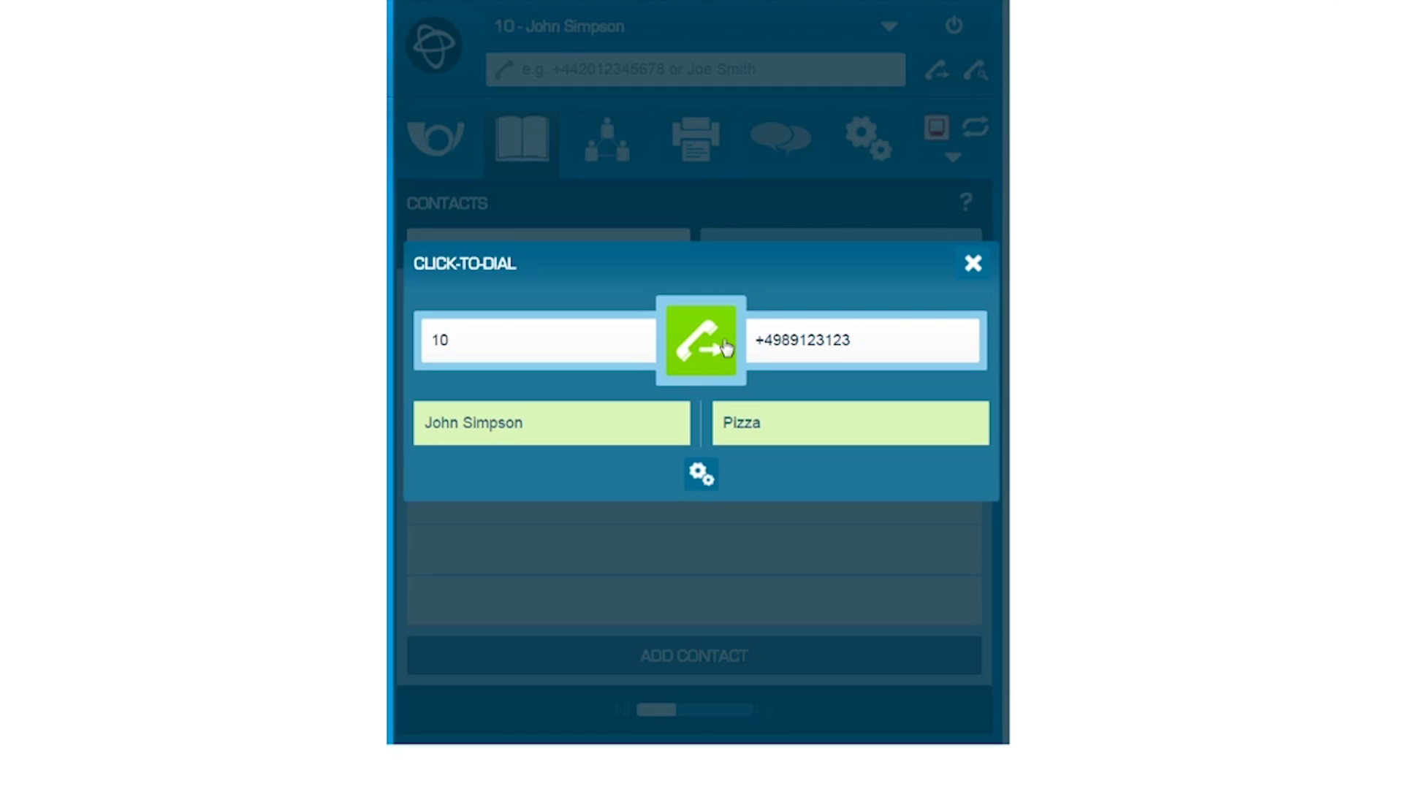